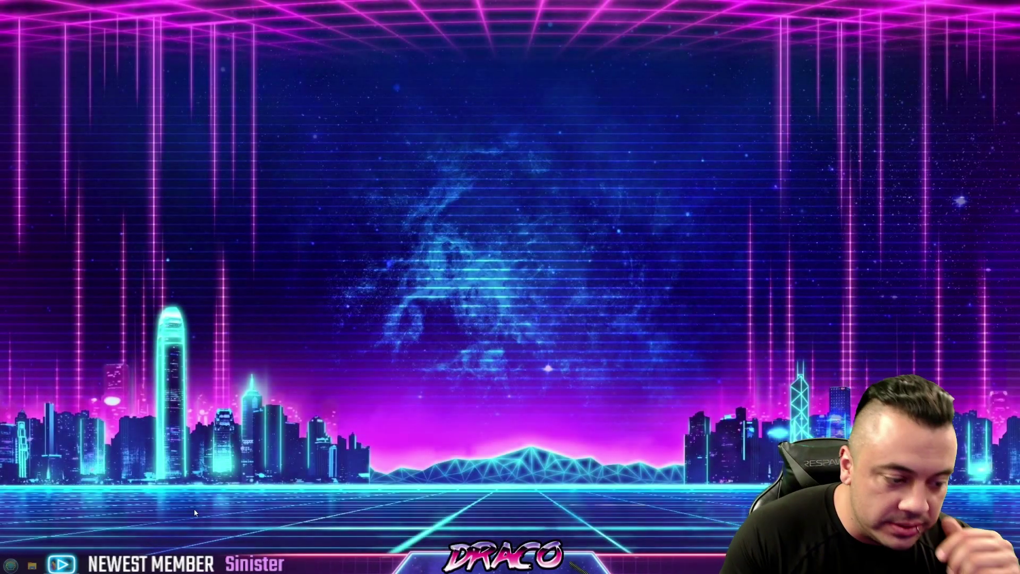
Look over the Download Windows 10 page and highlight its web address
mouse_move(11, 565)
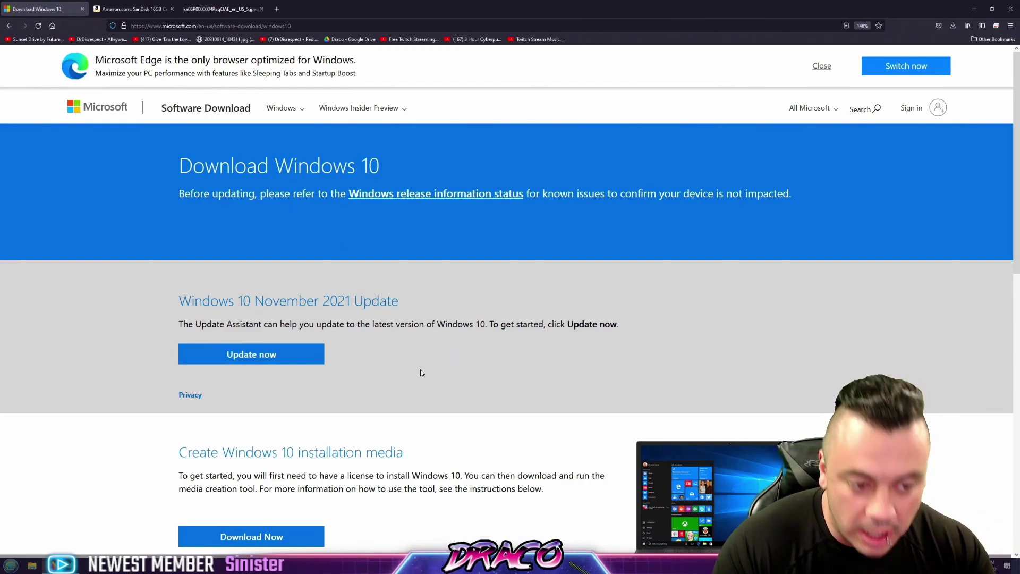
scroll(414, 377, "down", 5)
scroll(339, 408, "up", 5)
right_click(339, 407)
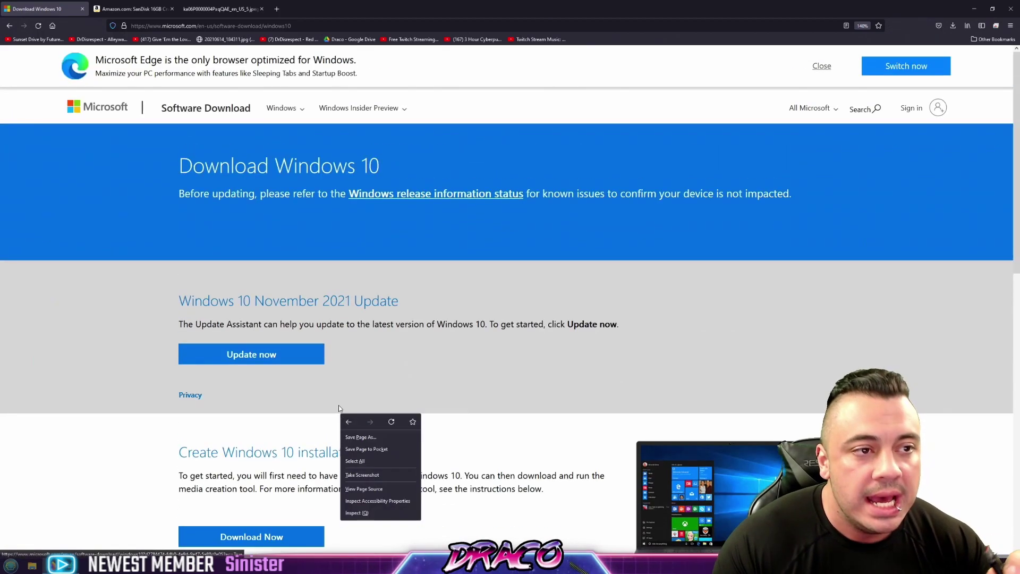
left_click(131, 449)
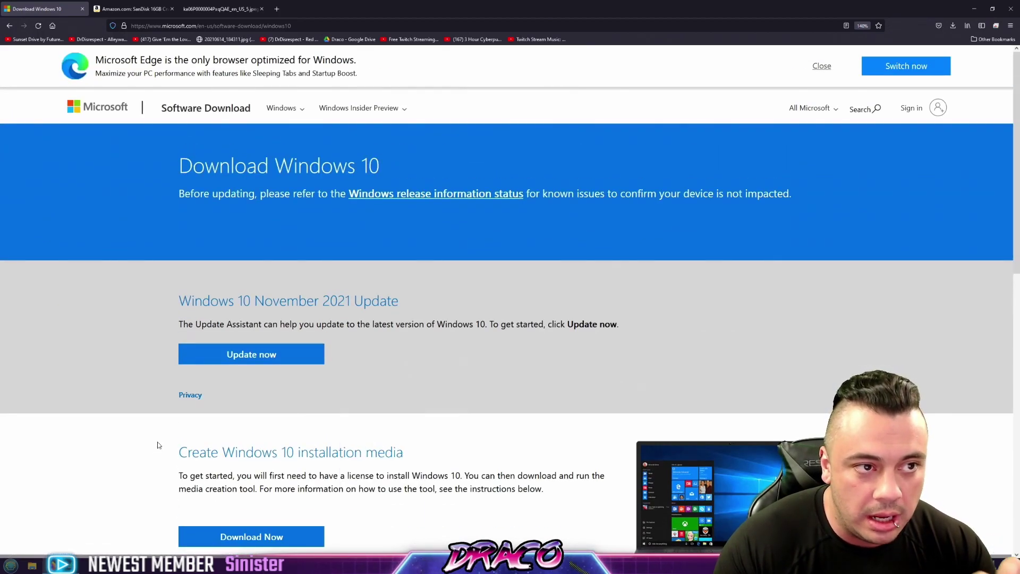
left_click(310, 29)
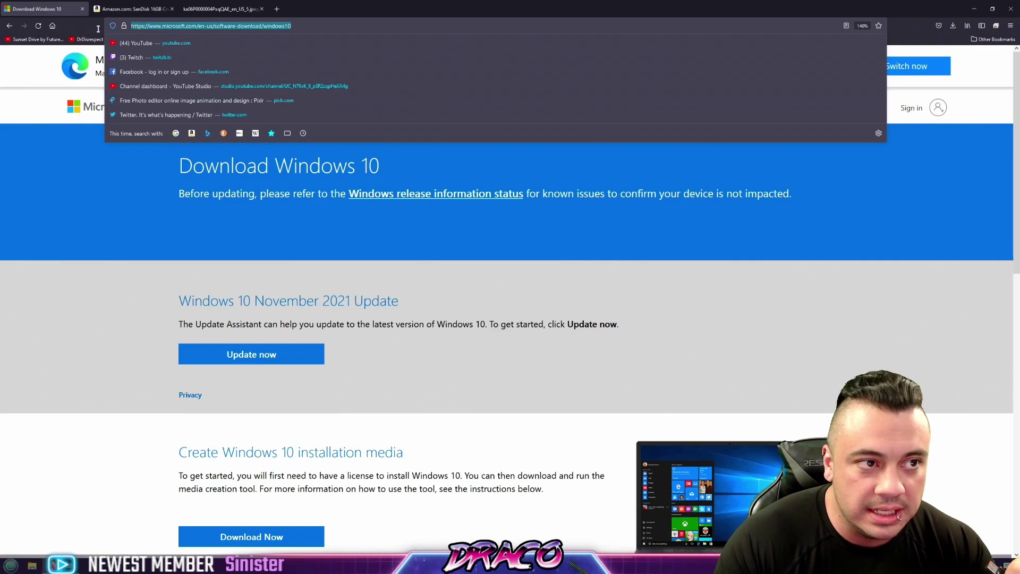
Scroll to the media options, then switch to the Amazon SanDisk 16GB Cruzer USB listing tab
scroll(457, 454, "down", 4)
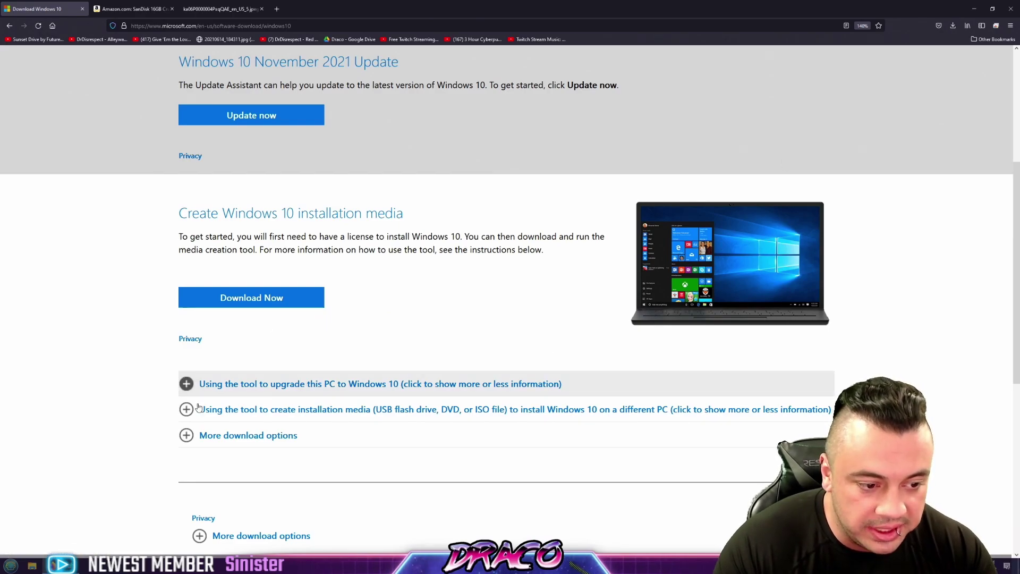
scroll(335, 355, "down", 1)
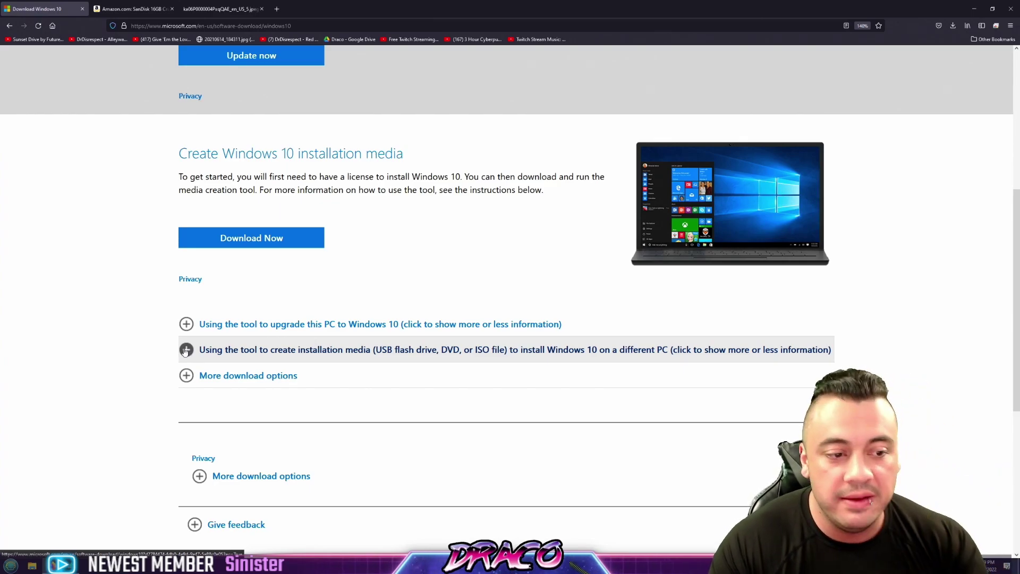
key("ctrl+Tab")
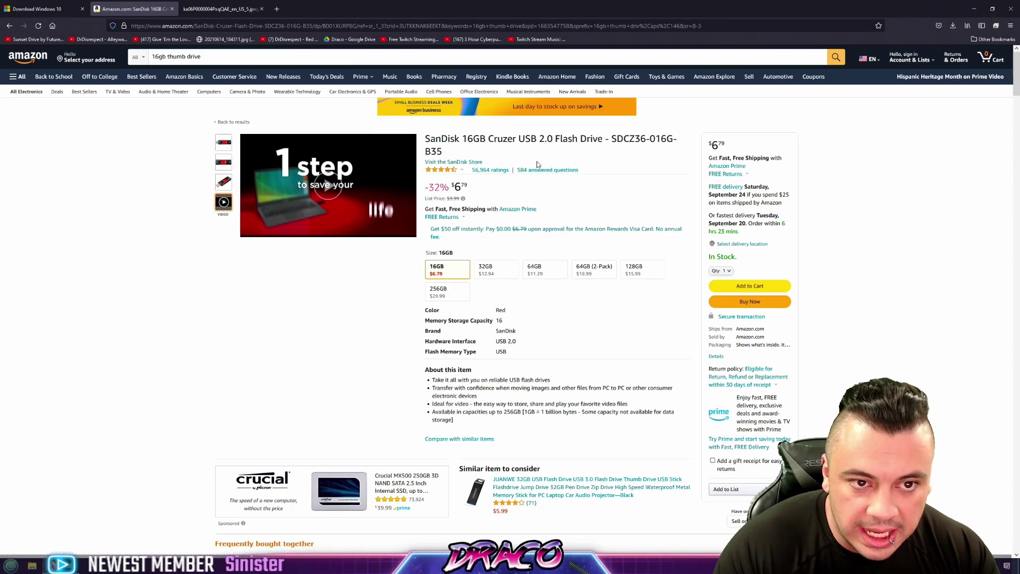
View the SanDisk drive photo and the Dell boot-menu image, then return to Download Windows 10
mouse_move(226, 156)
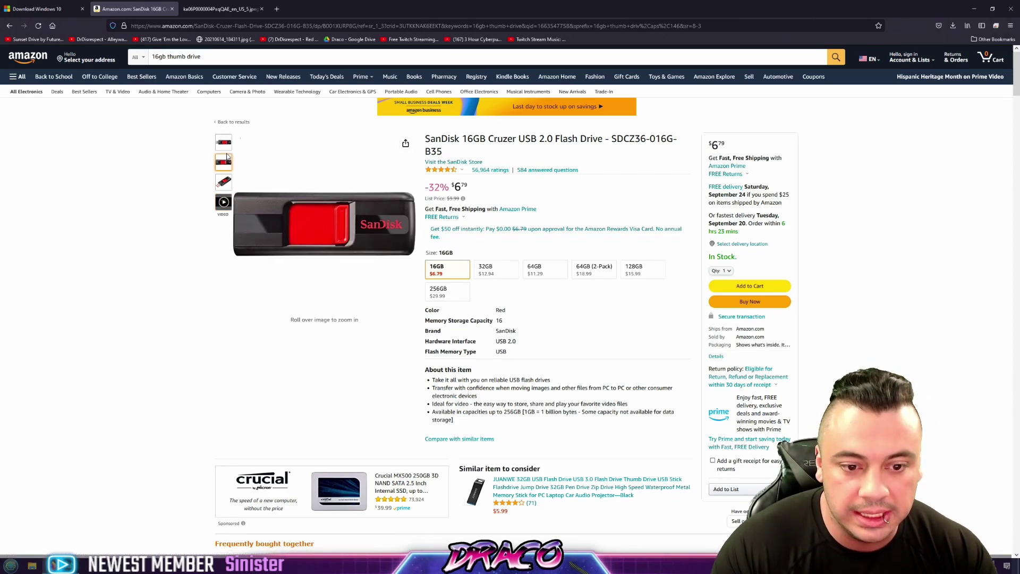
left_click(220, 8)
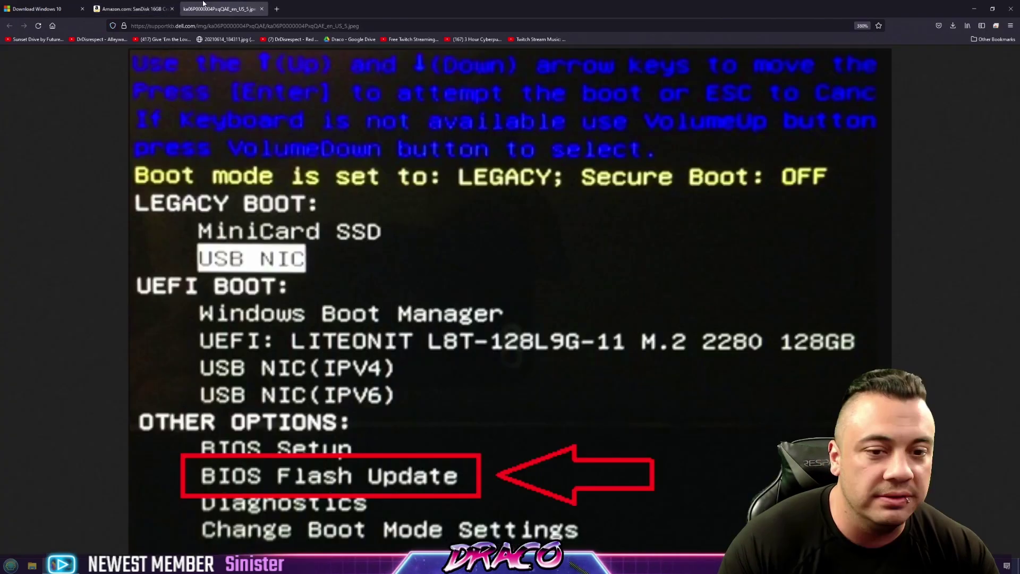
left_click(74, 6)
Expand 'Using the tool to create installation media', highlight the blank 8GB USB requirement, and scroll through the steps
scroll(308, 360, "down", 3)
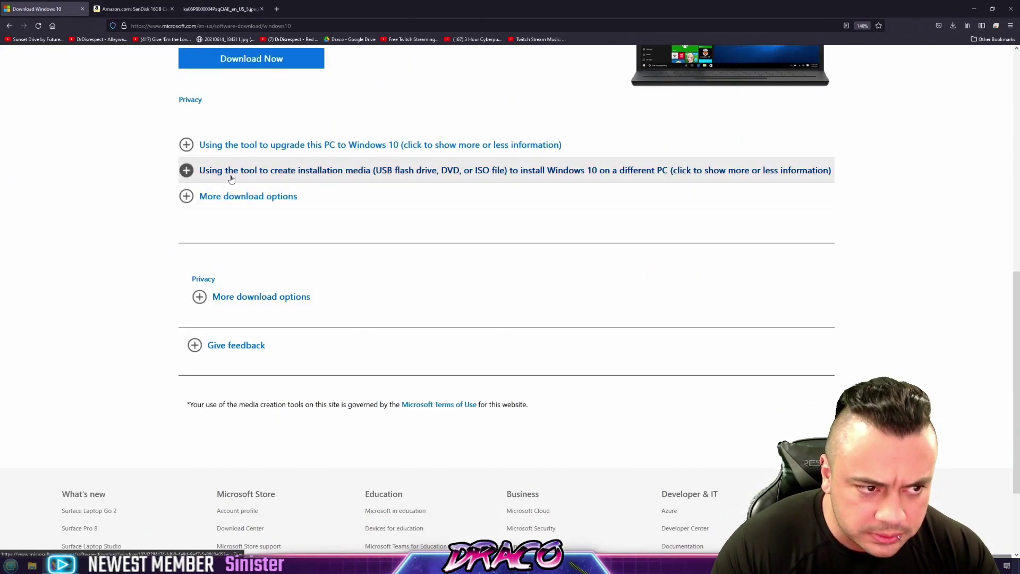
left_click(255, 171)
scroll(433, 356, "down", 1)
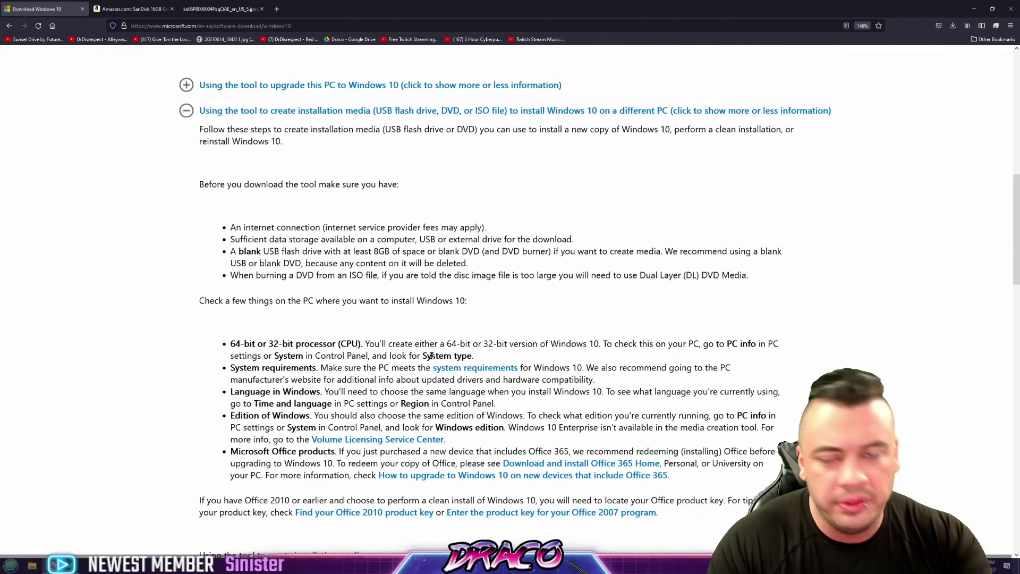
scroll(434, 353, "down", 1)
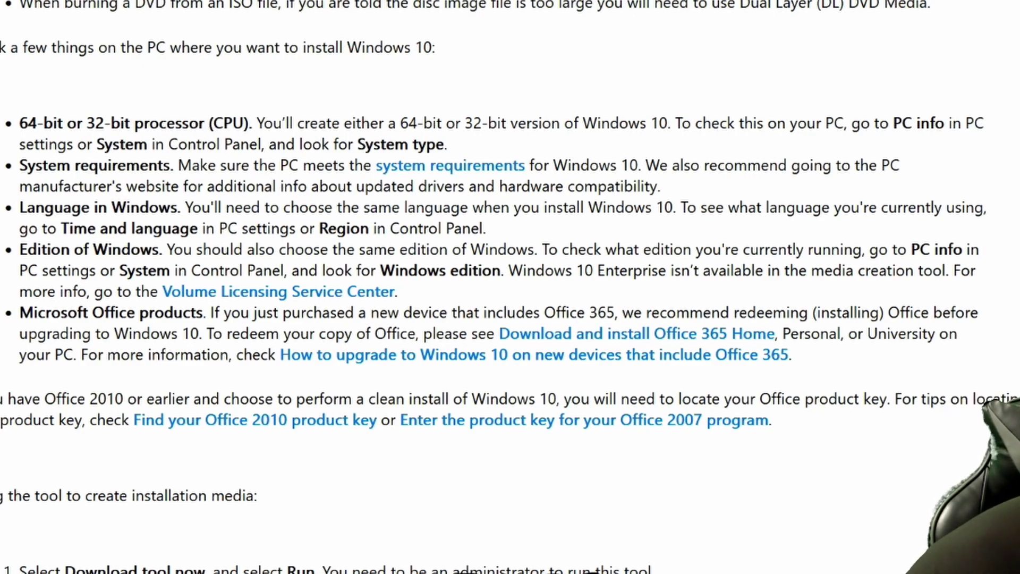
left_click_drag(500, 273, 104, 274)
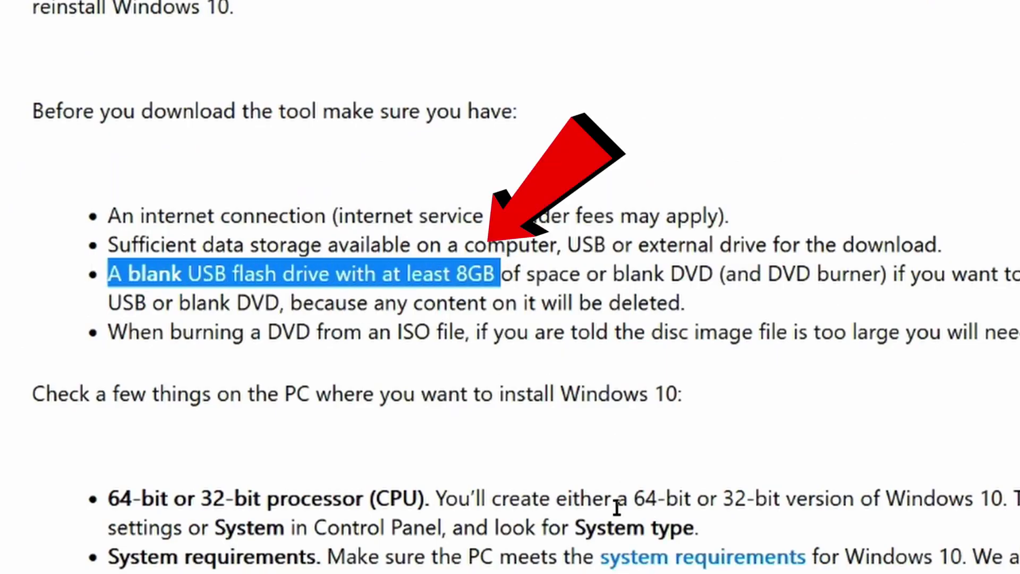
scroll(505, 363, "down", 5)
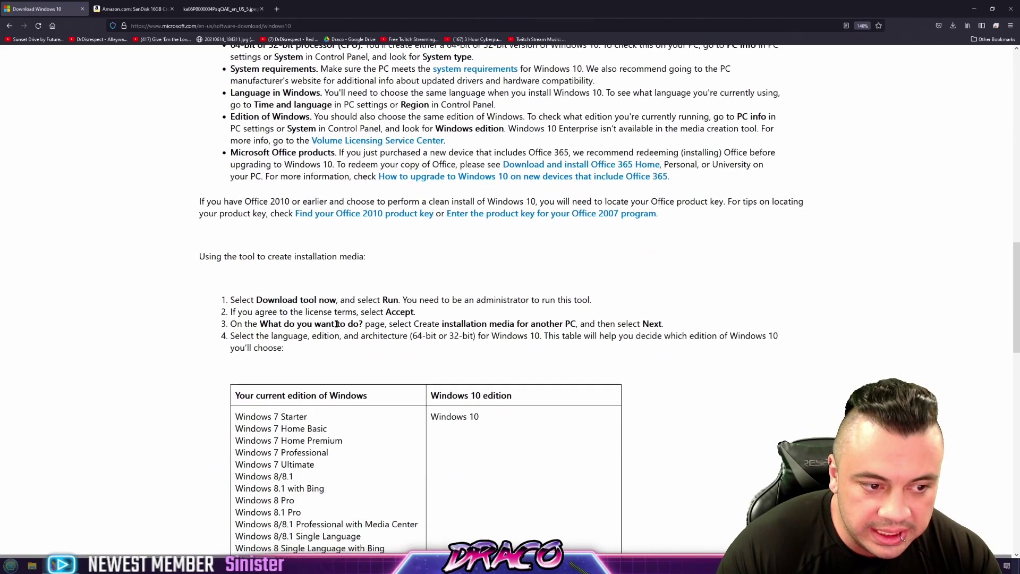
scroll(336, 324, "down", 2)
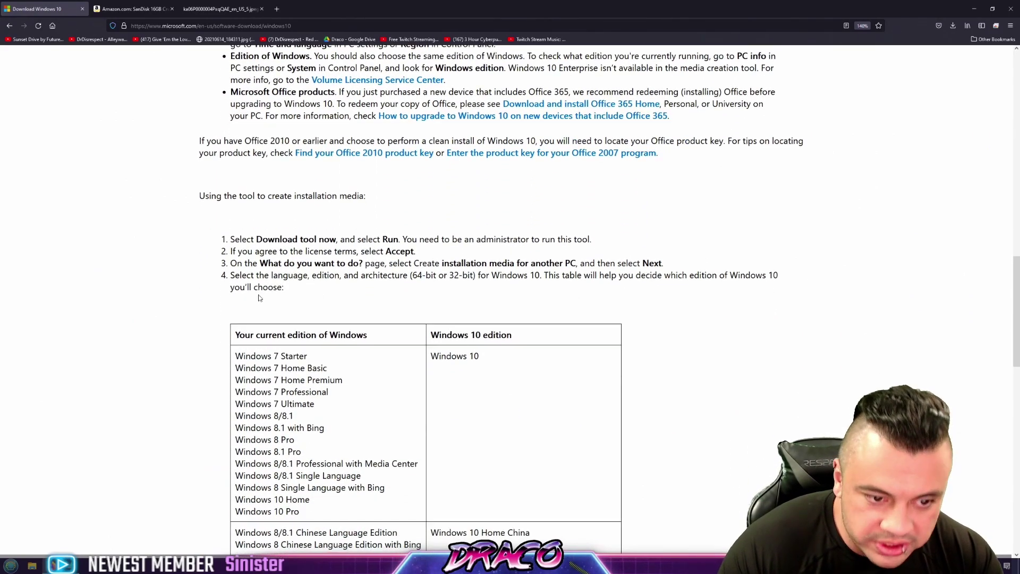
scroll(255, 296, "down", 3)
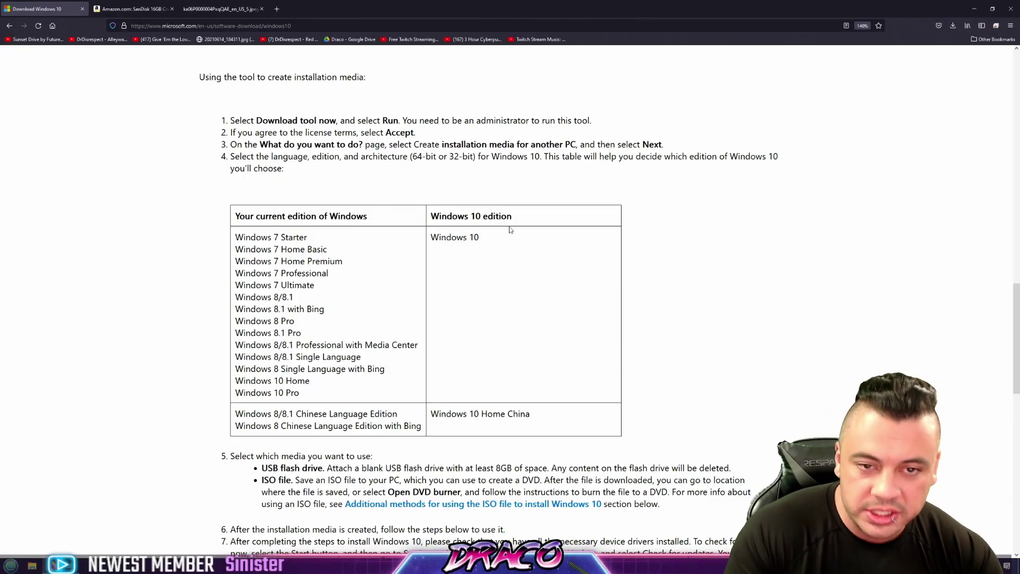
Run MediaCreationTool21H2.exe, minimize Firefox, close the F: drive window, and scroll the license terms
left_click(953, 25)
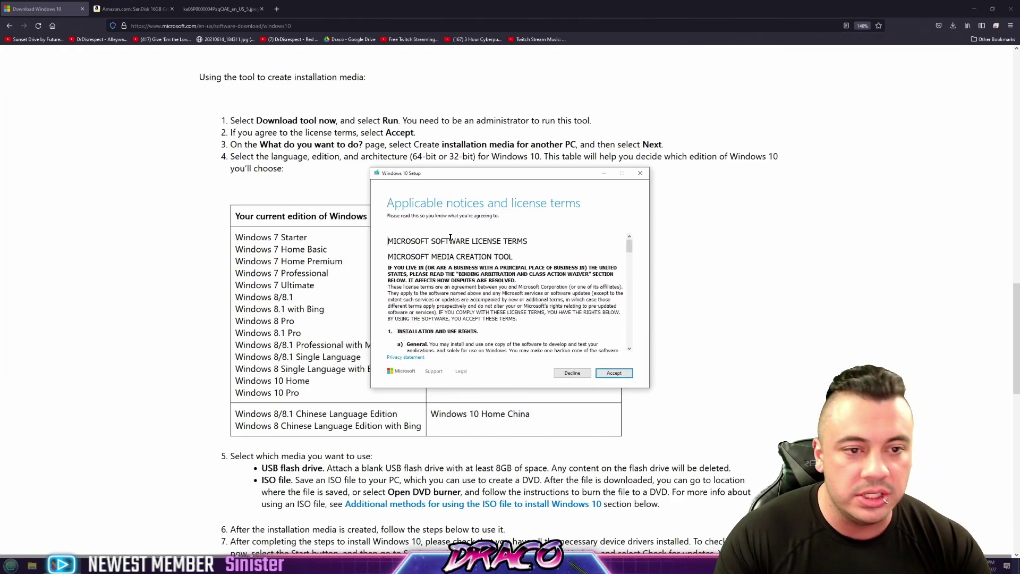
left_click(974, 9)
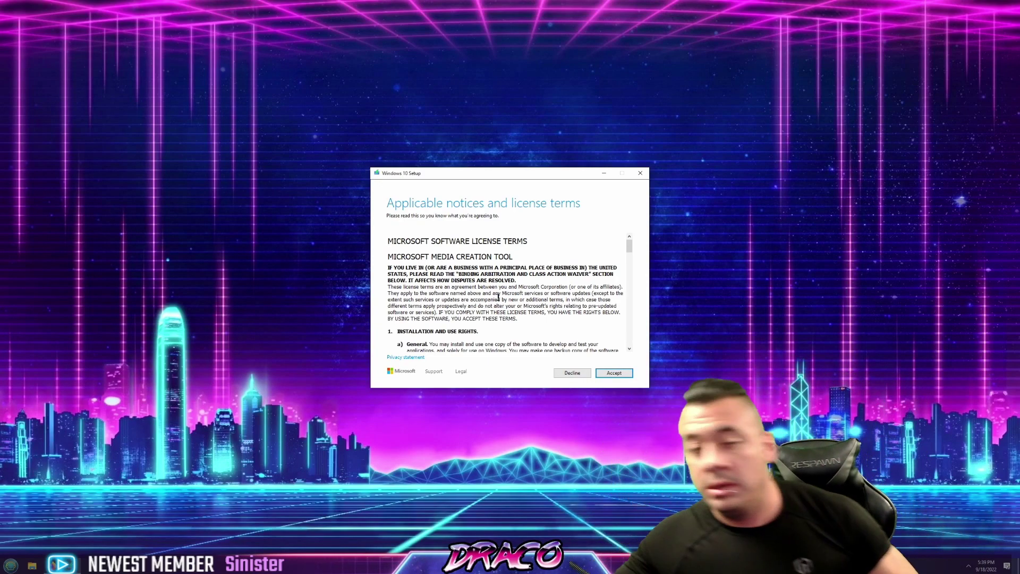
left_click(729, 160)
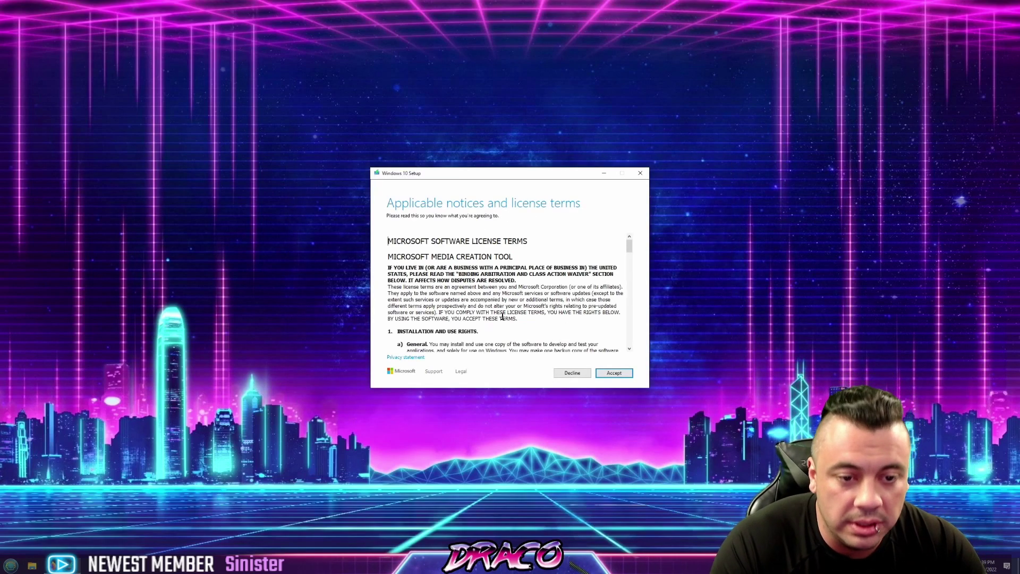
scroll(624, 242, "down", 10)
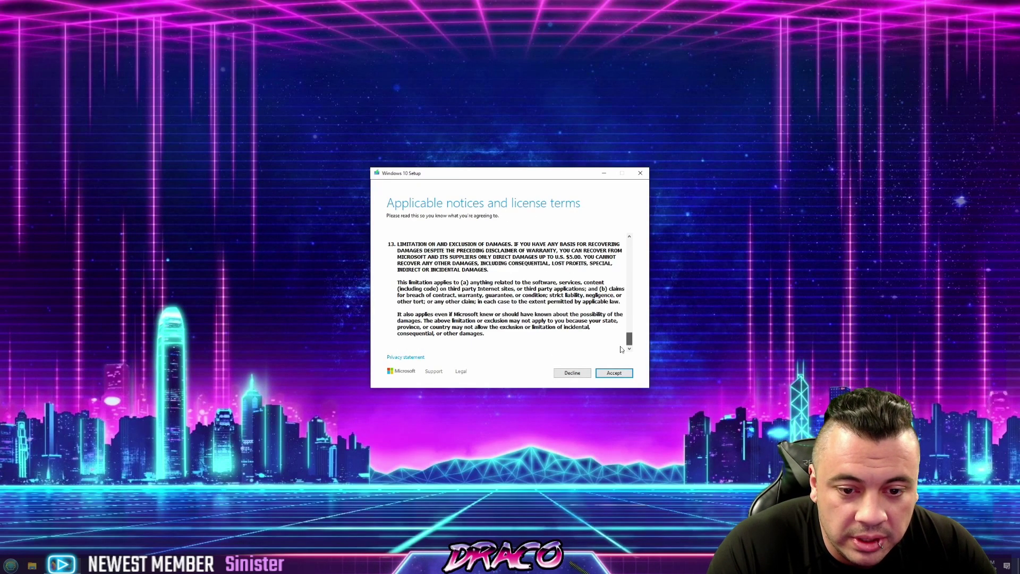
Accept the license, then pick 'Create installation media for another PC' and continue
left_click(615, 372)
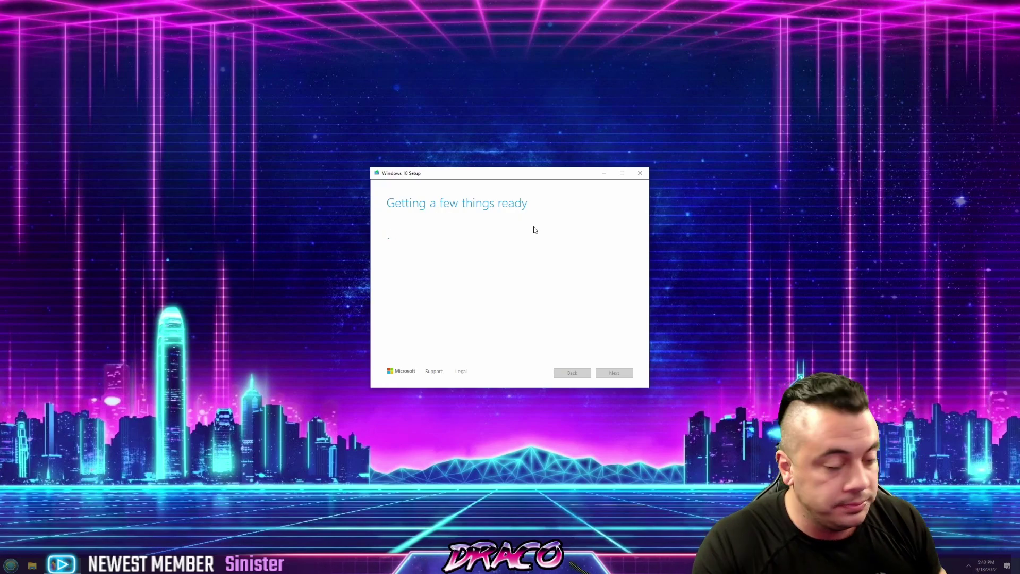
left_click_drag(507, 183, 487, 189)
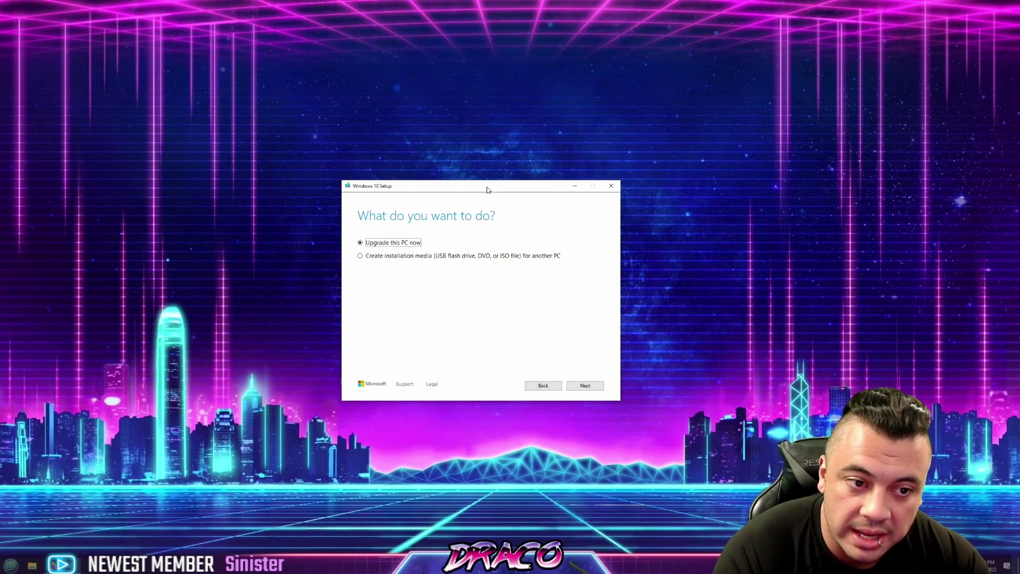
left_click_drag(491, 189, 514, 186)
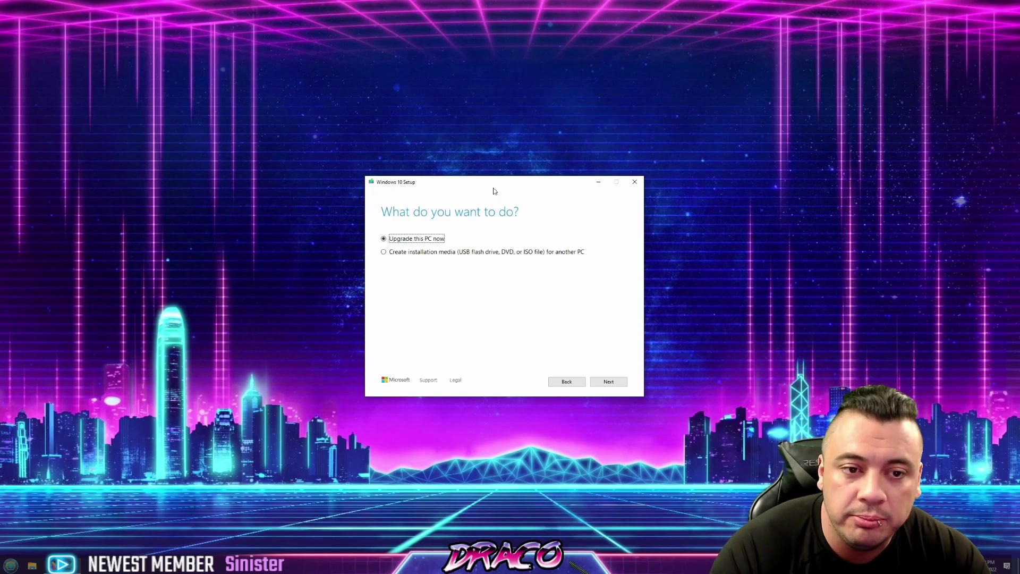
left_click_drag(494, 190, 496, 182)
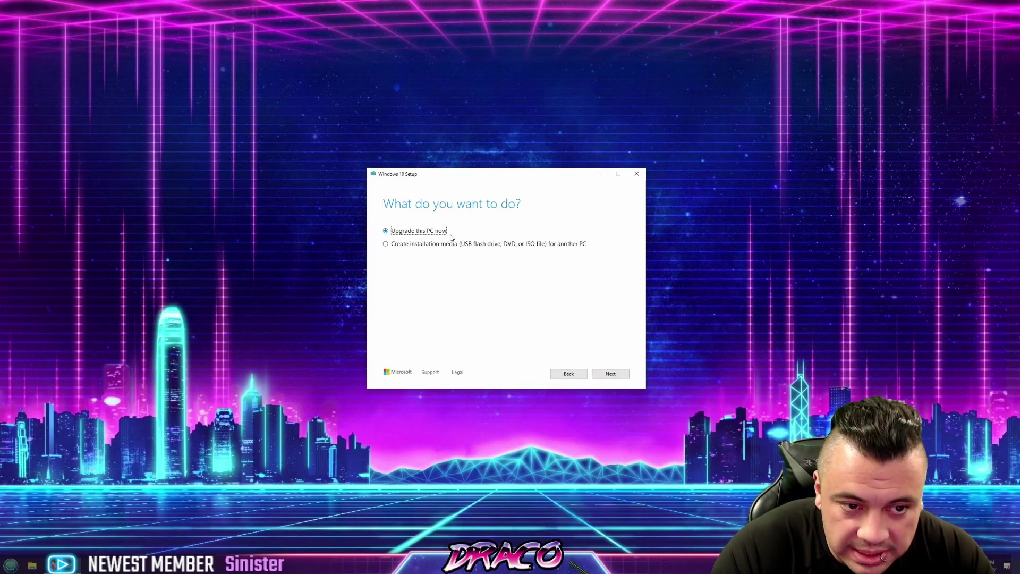
left_click(423, 246)
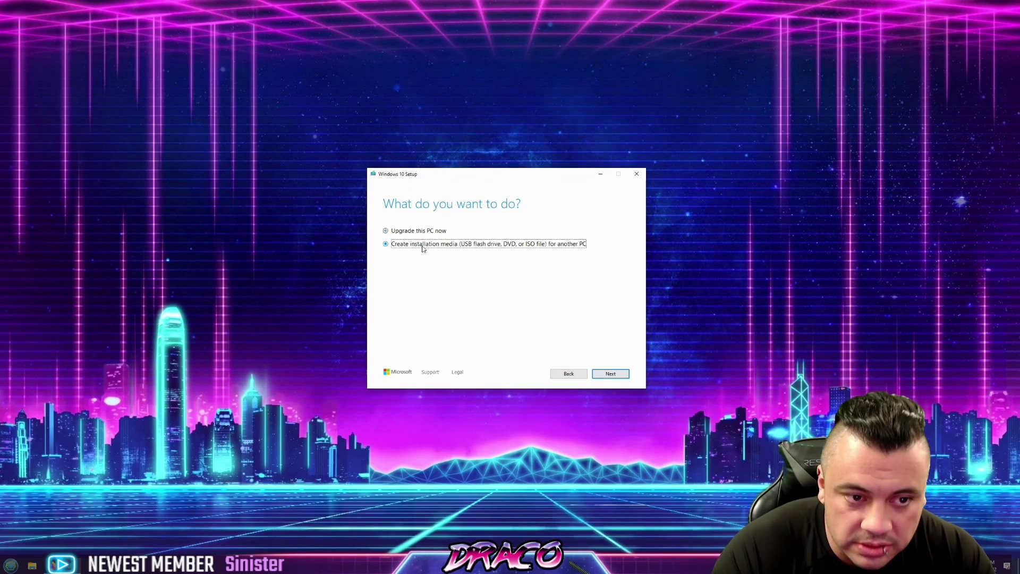
left_click(611, 374)
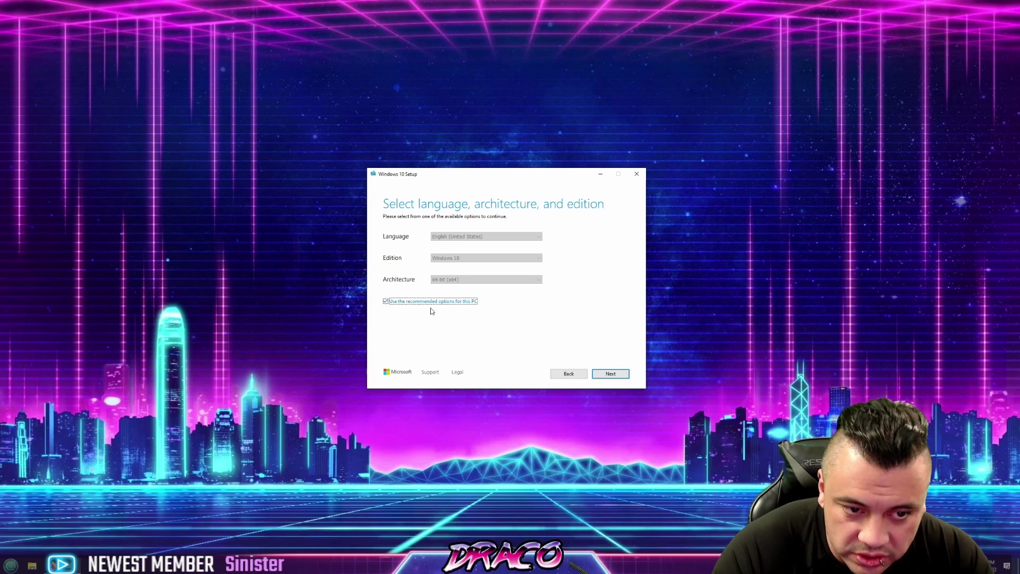
Keep the recommended language and edition, choose USB flash drive, target drive F:, and write the media
left_click(611, 373)
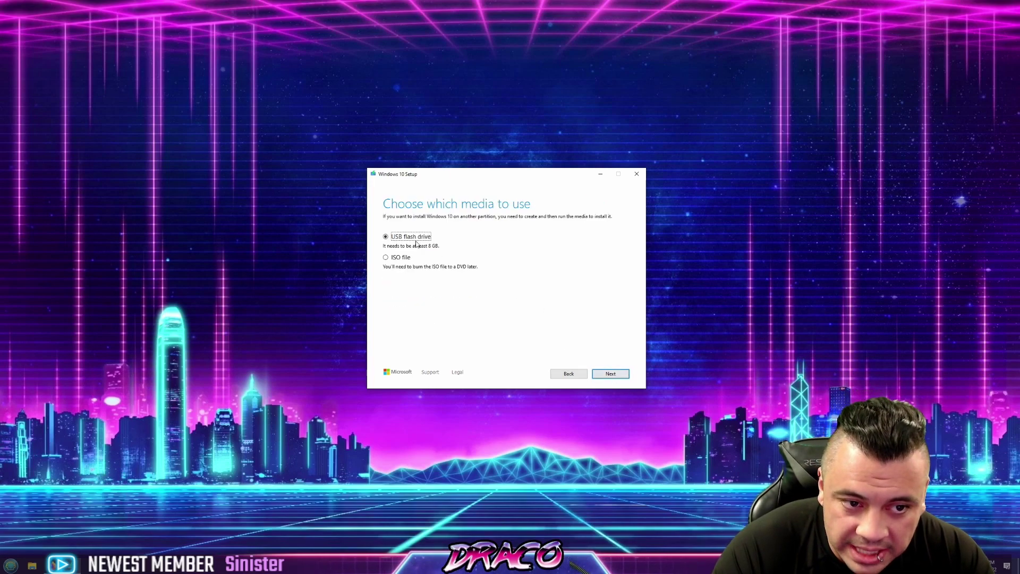
left_click(611, 374)
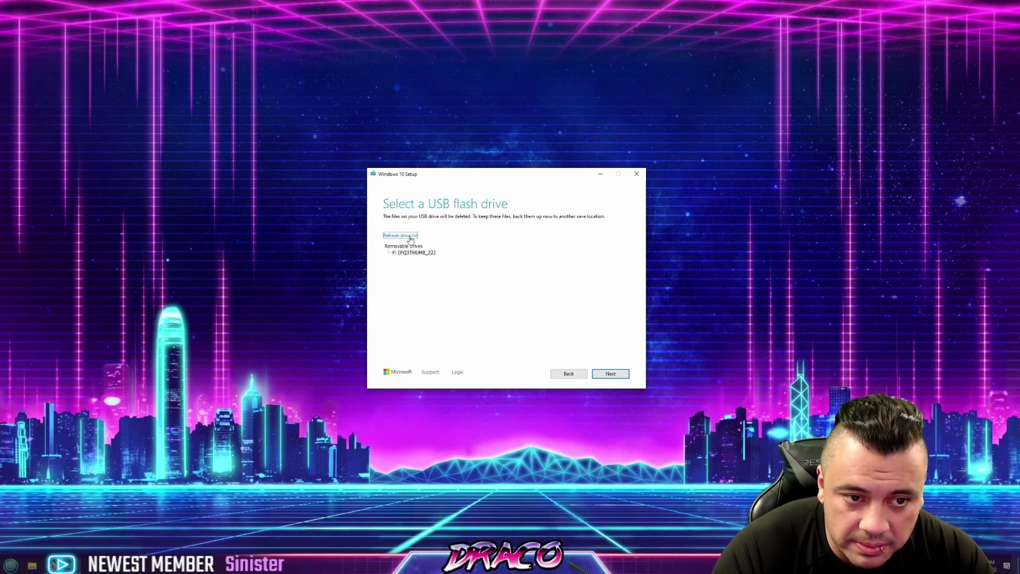
left_click(415, 253)
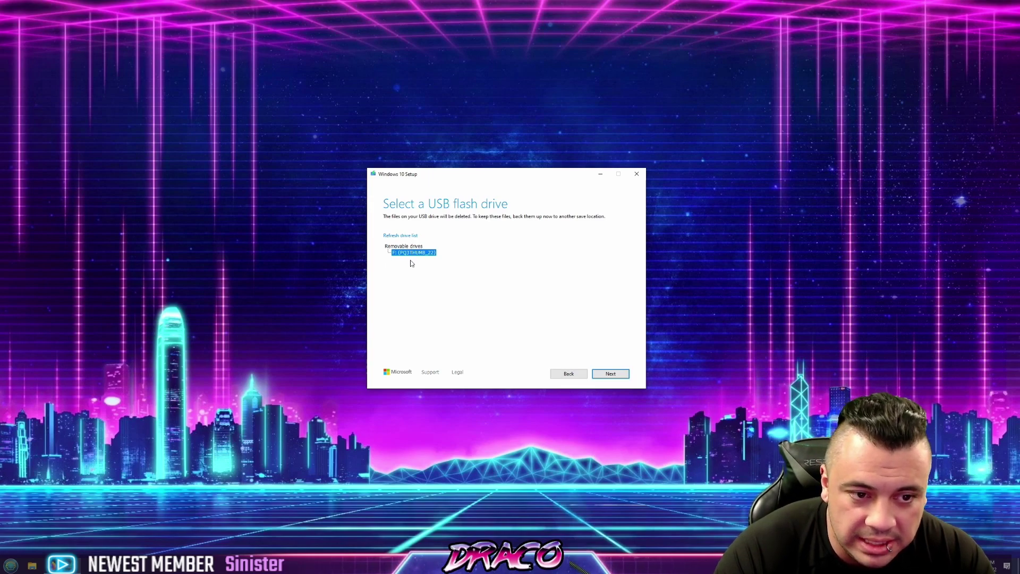
left_click(611, 374)
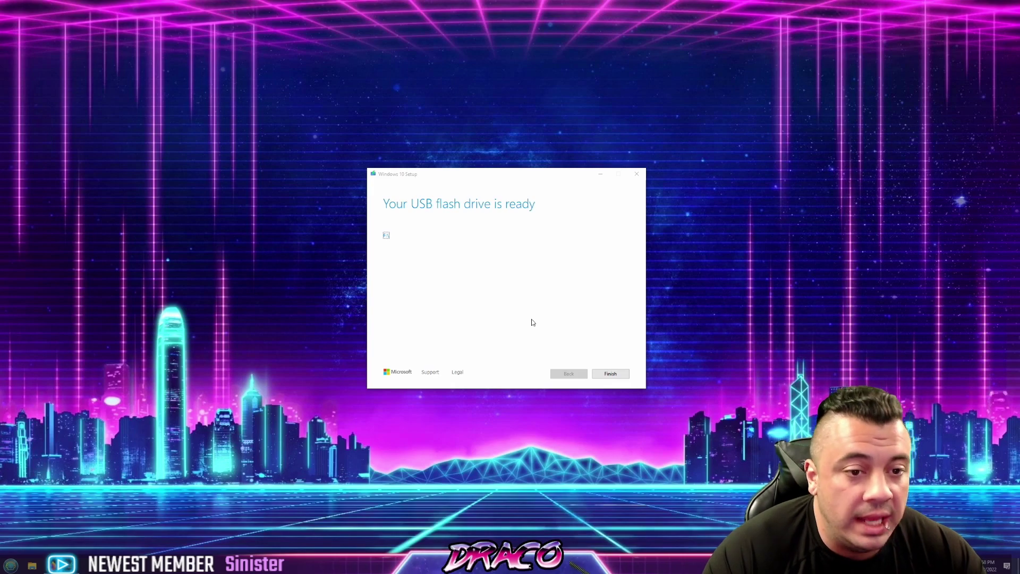
Finish the media tool, open ESD-USB (F:) from This PC, and select the setup file
left_click(611, 374)
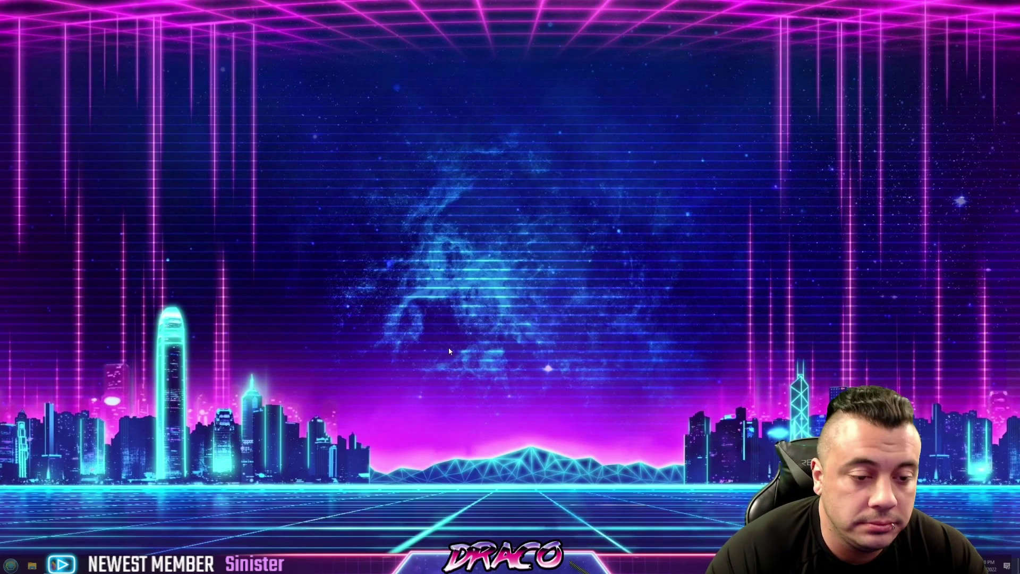
left_click(11, 565)
left_click(139, 394)
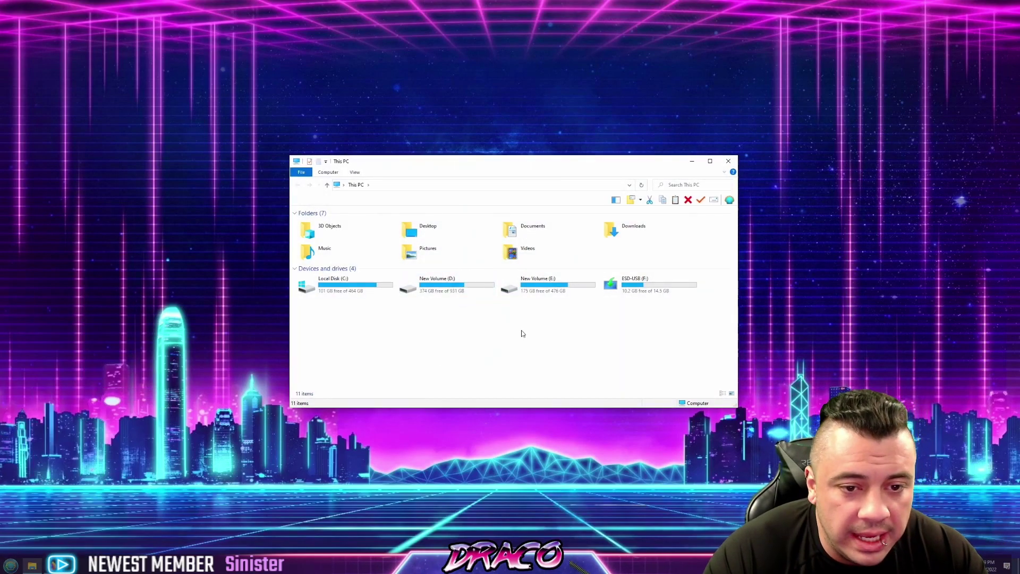
left_click(632, 288)
right_click(633, 289)
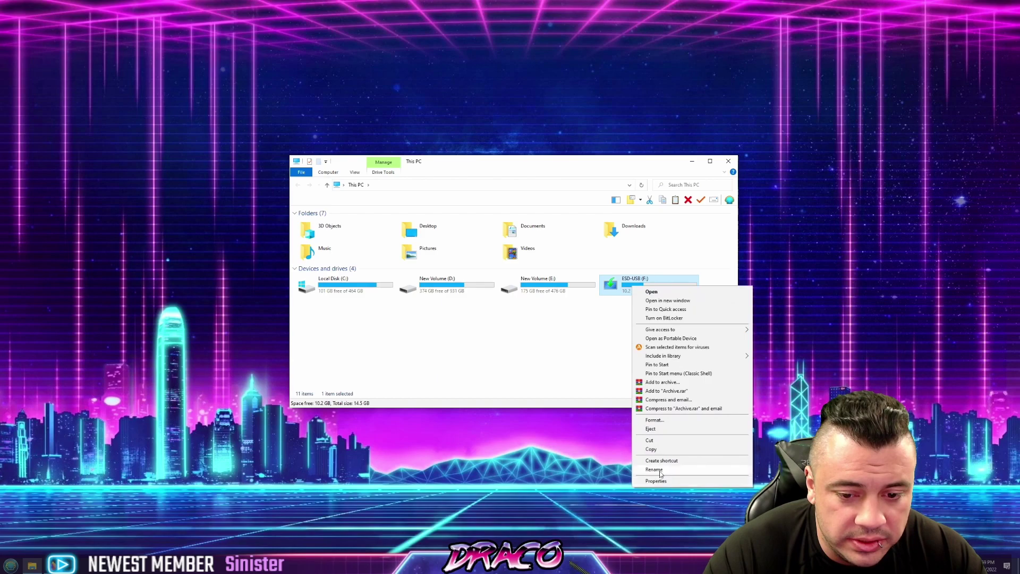
left_click(652, 292)
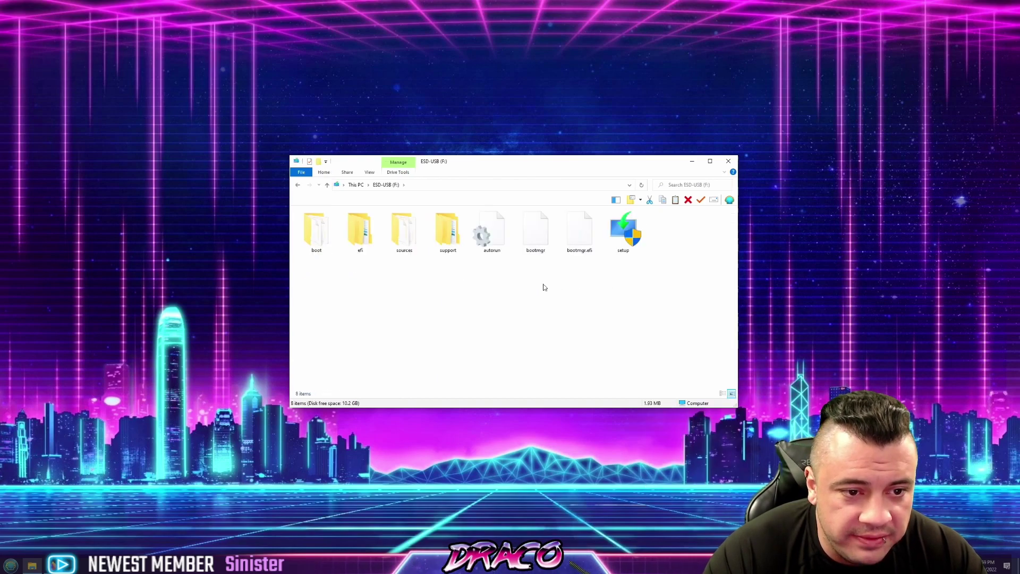
left_click(626, 240)
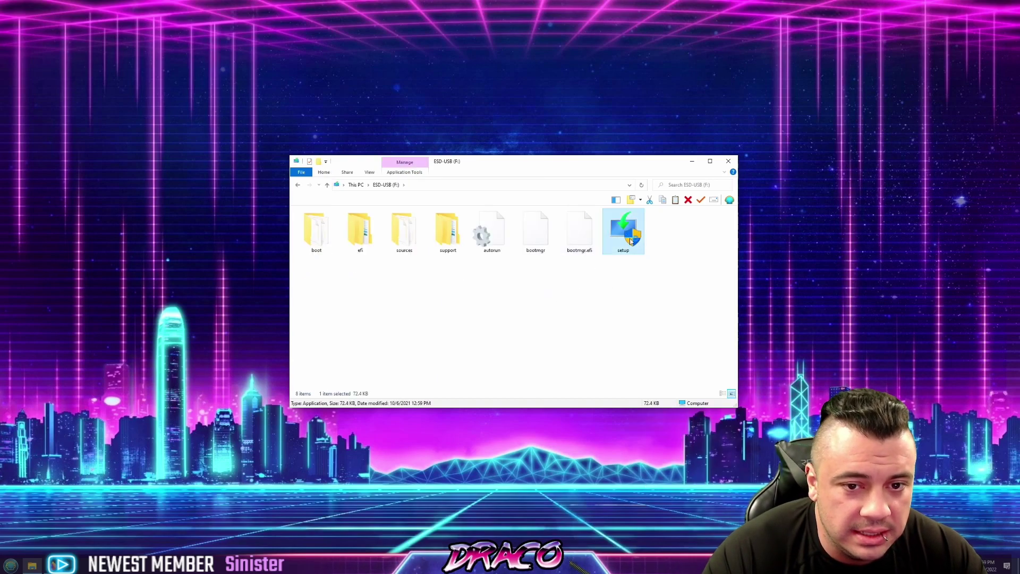
Close Explorer, continue Windows 10 Setup past the update check, and accept the license terms
left_click(727, 162)
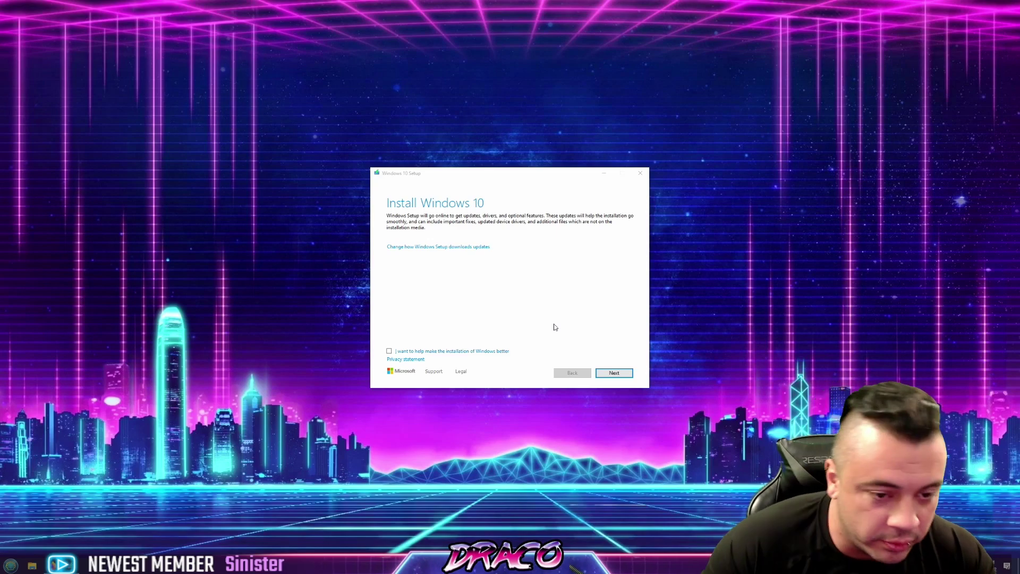
left_click(393, 352)
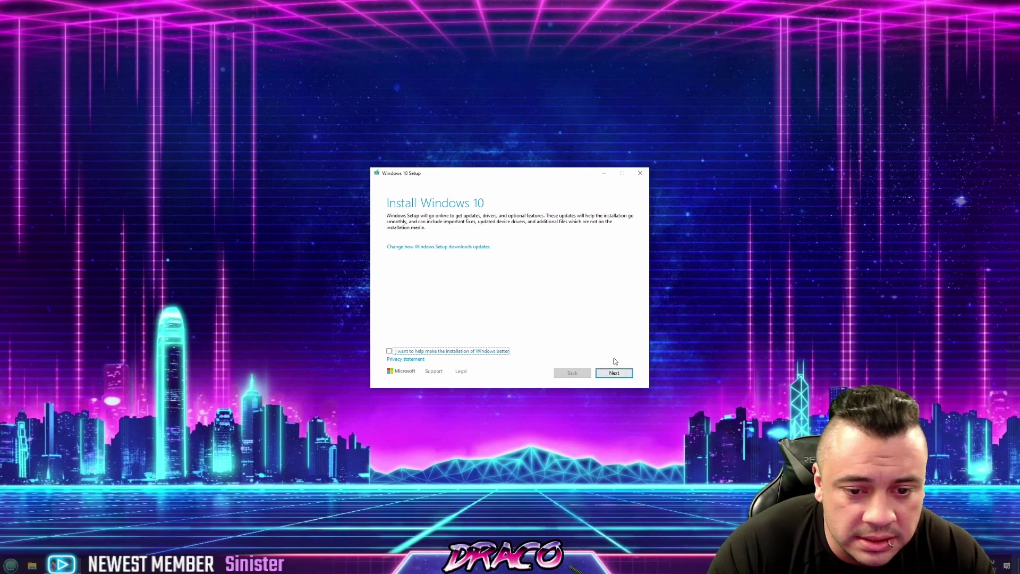
left_click(614, 373)
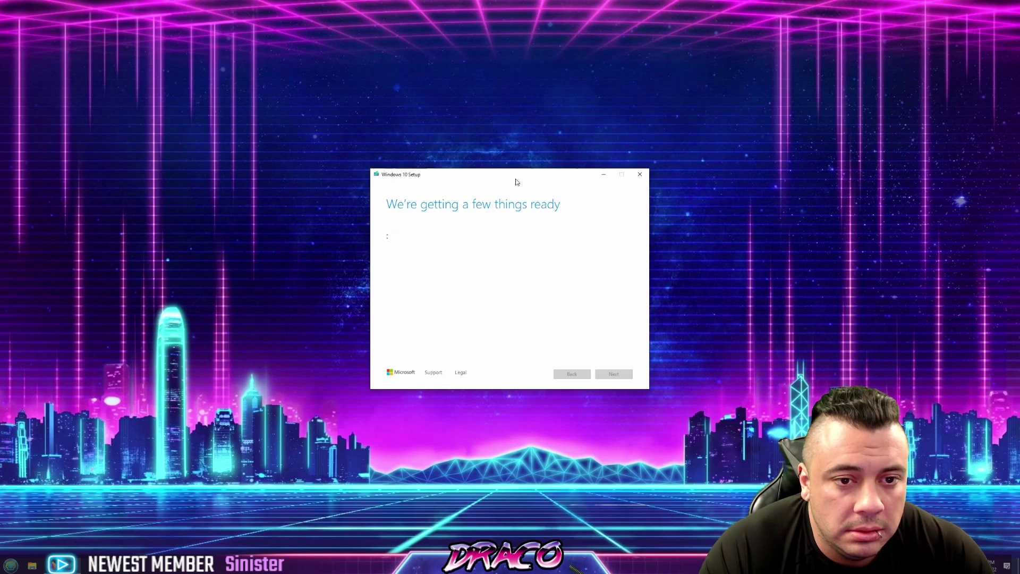
left_click(614, 374)
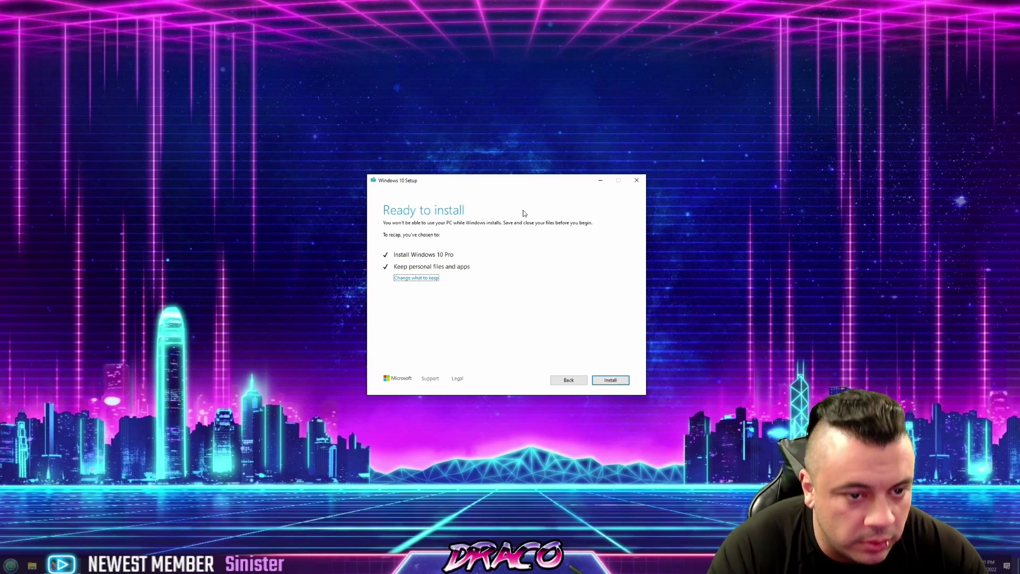
Open Change what to keep and try each option: files and apps, files only, nothing
left_click(415, 280)
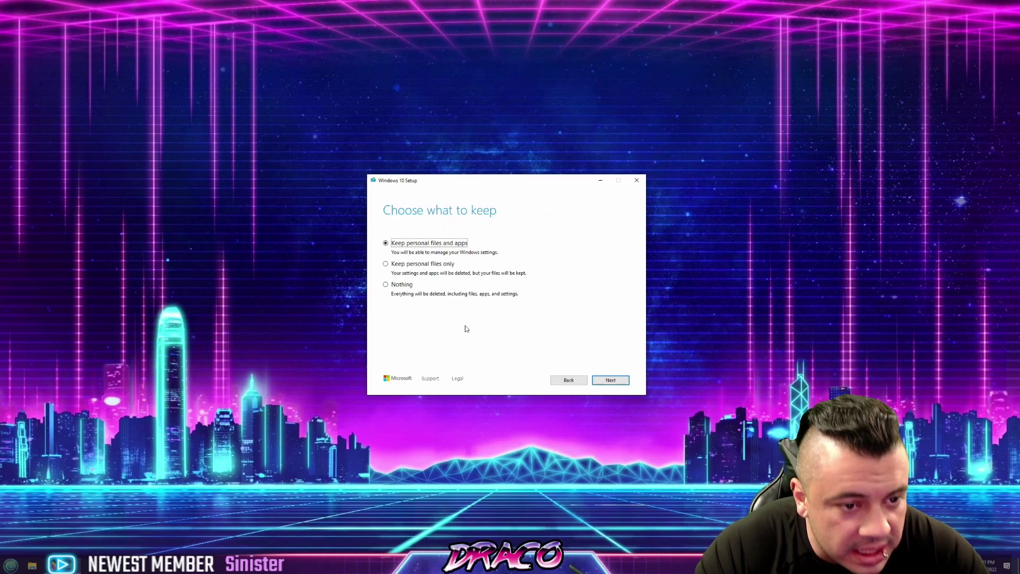
left_click(385, 285)
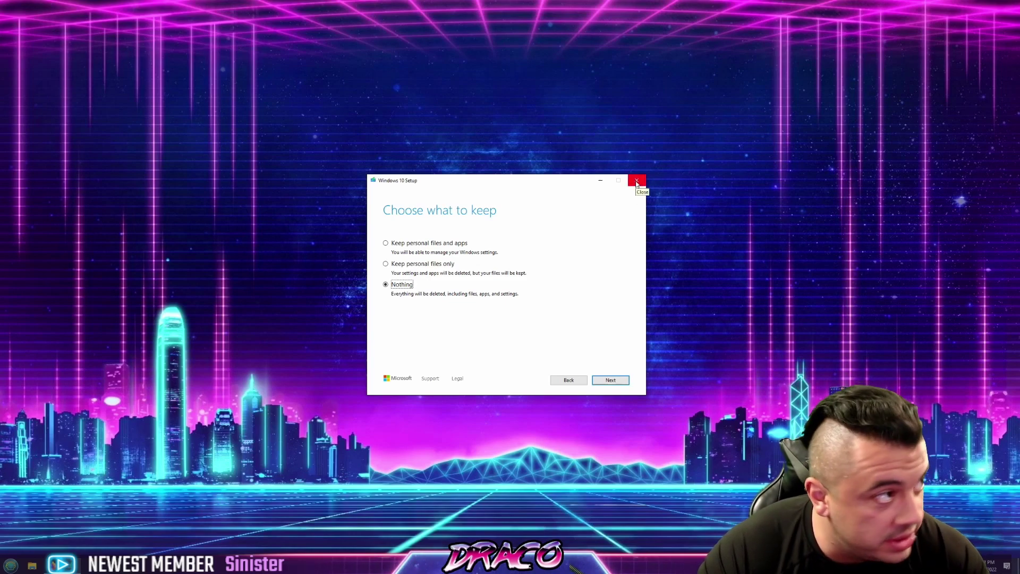
left_click(402, 244)
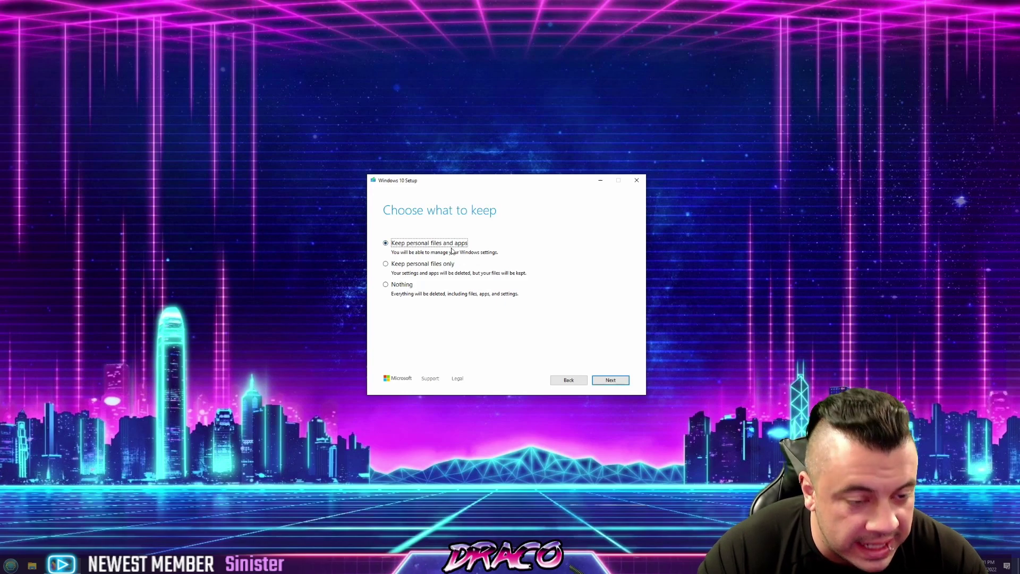
left_click(408, 266)
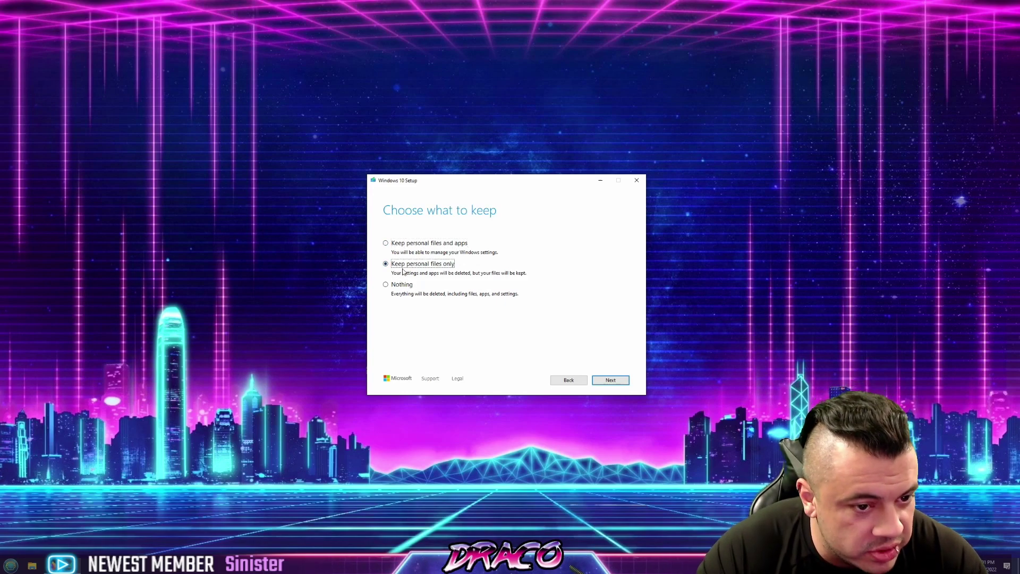
left_click(407, 289)
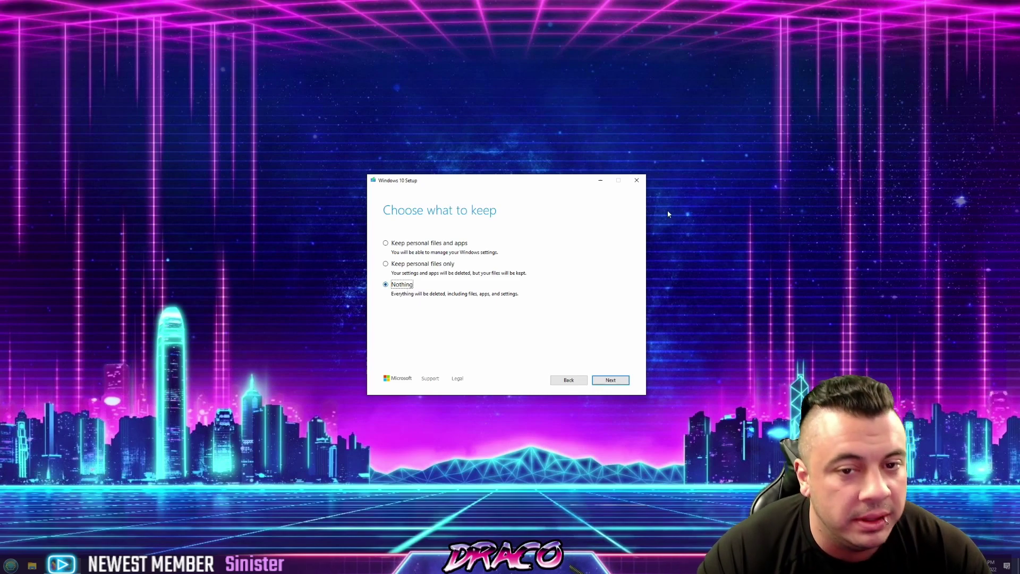
Quit Windows Setup, confirm with Yes, and return toward the browser
left_click(637, 181)
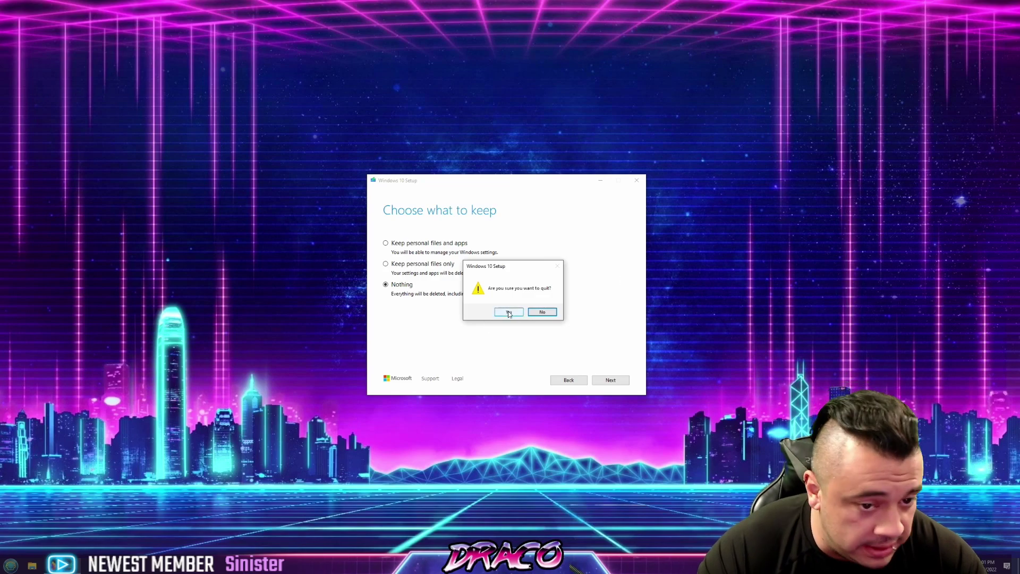
left_click(509, 312)
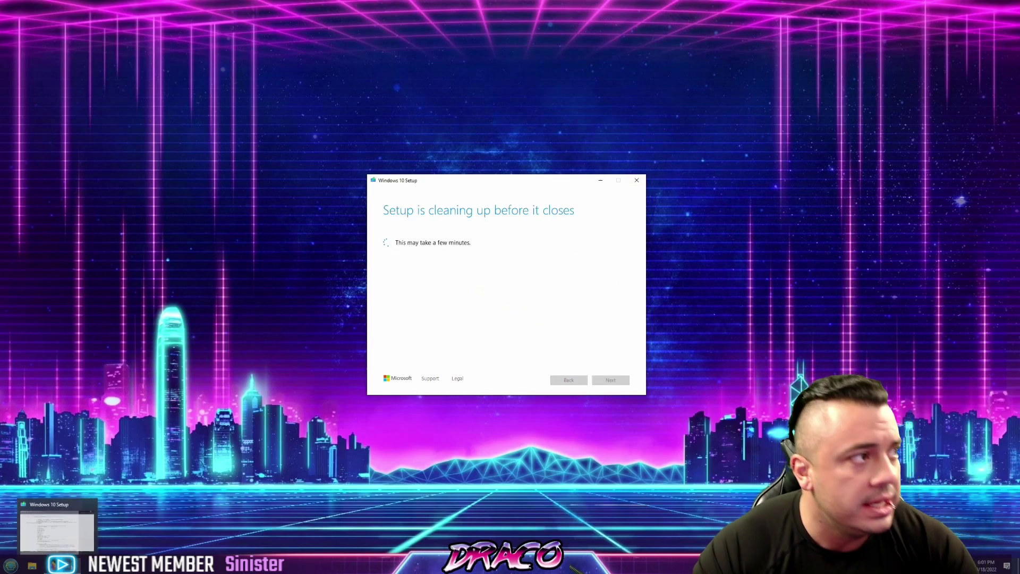
left_click(11, 565)
left_click(11, 567)
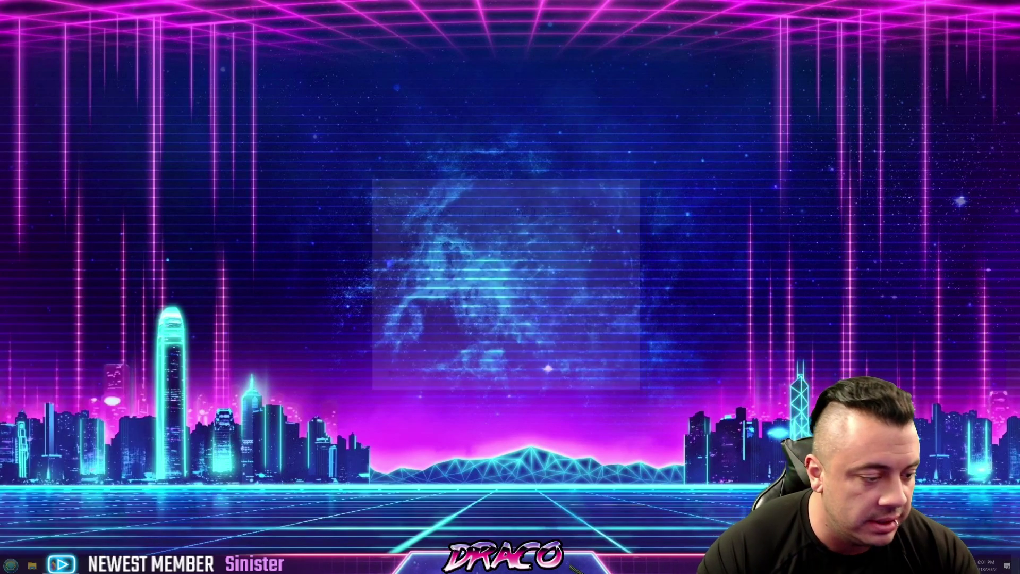
Switch back to Firefox and show the Dell boot-menu image tab
key("alt+Tab")
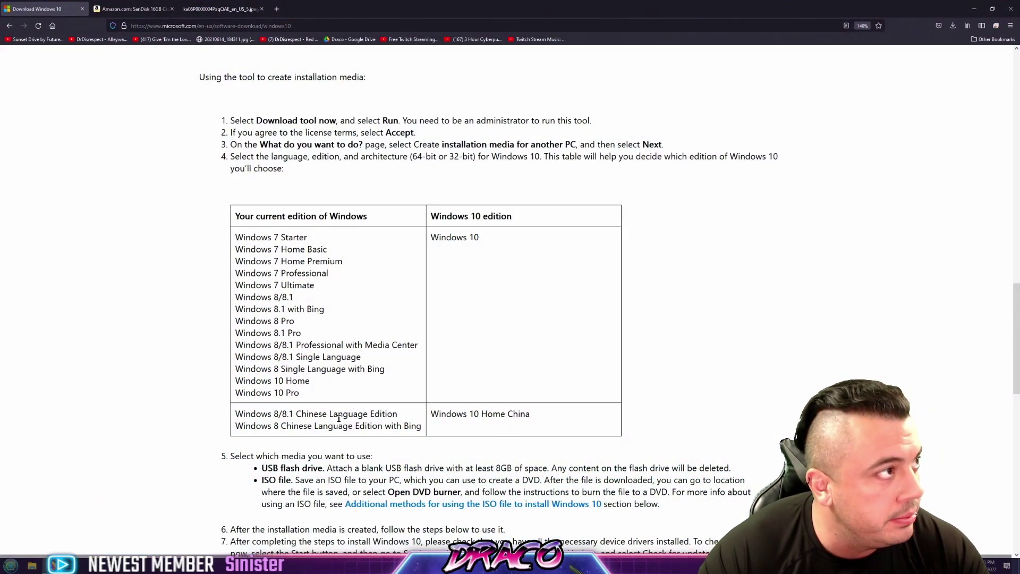
left_click(220, 9)
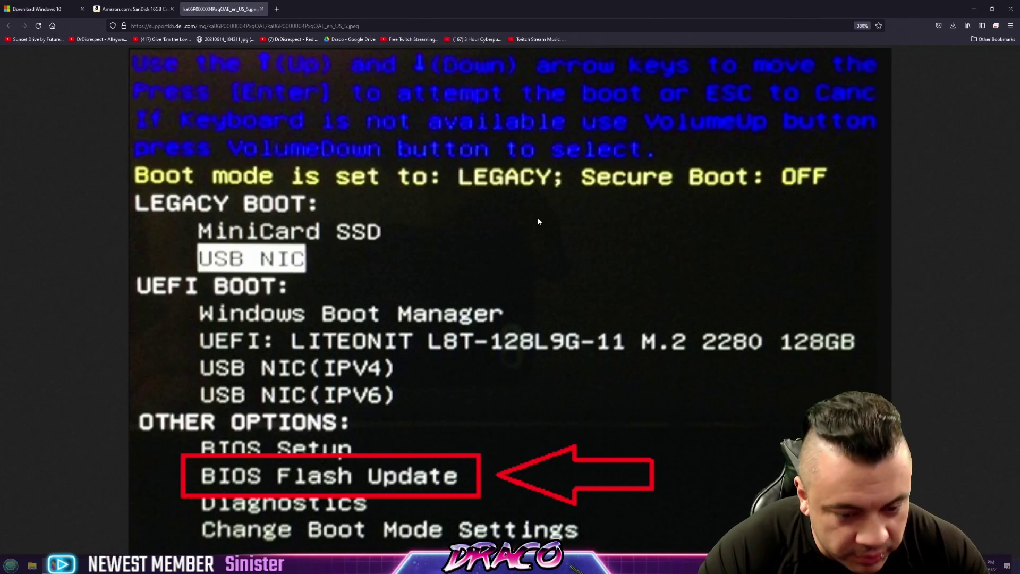